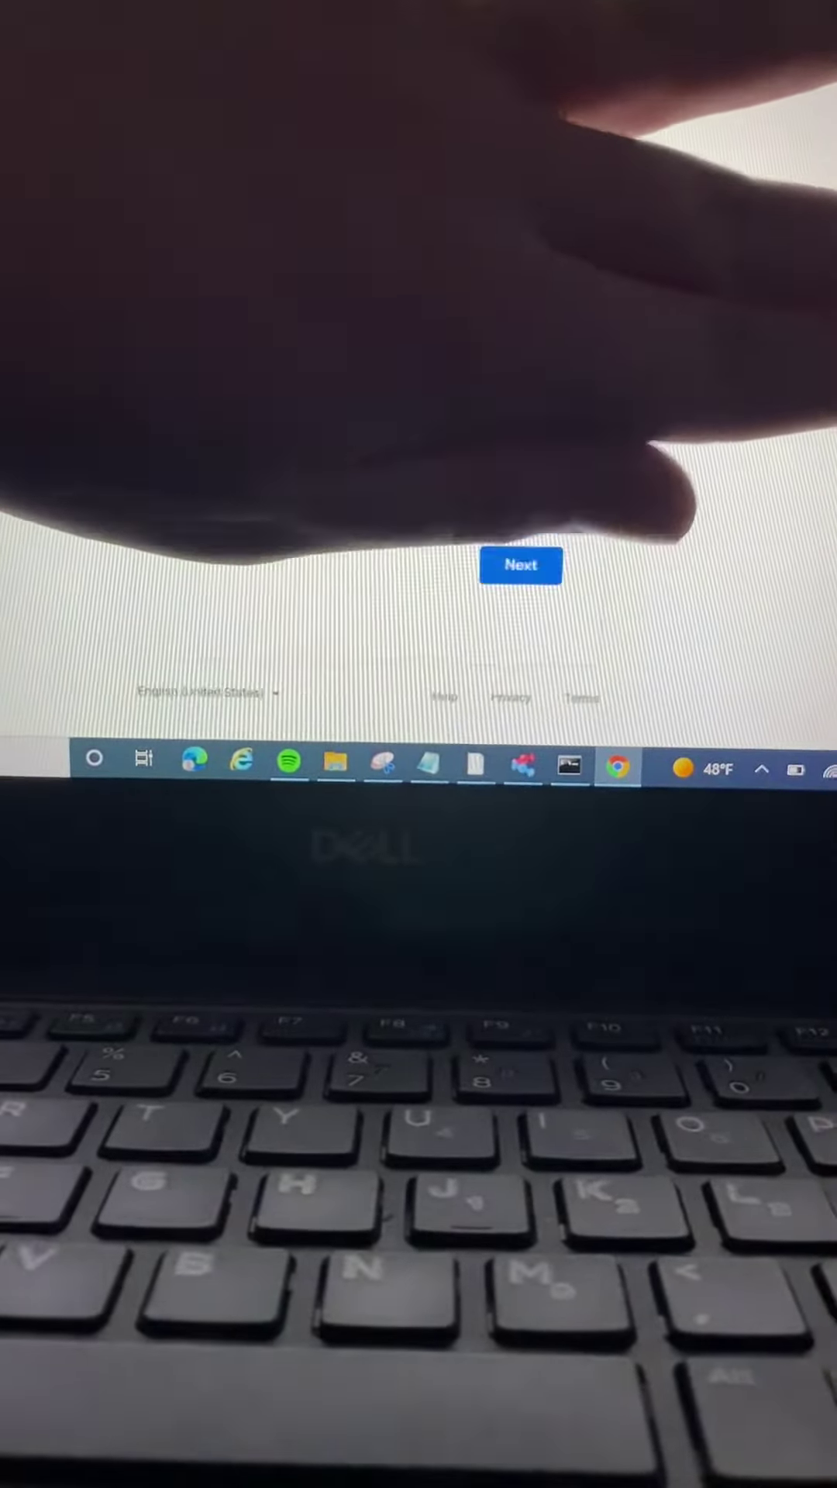
# Submit the account on the Google sign-in page, bringing up the network sign-in error
pyautogui.click(547, 575)
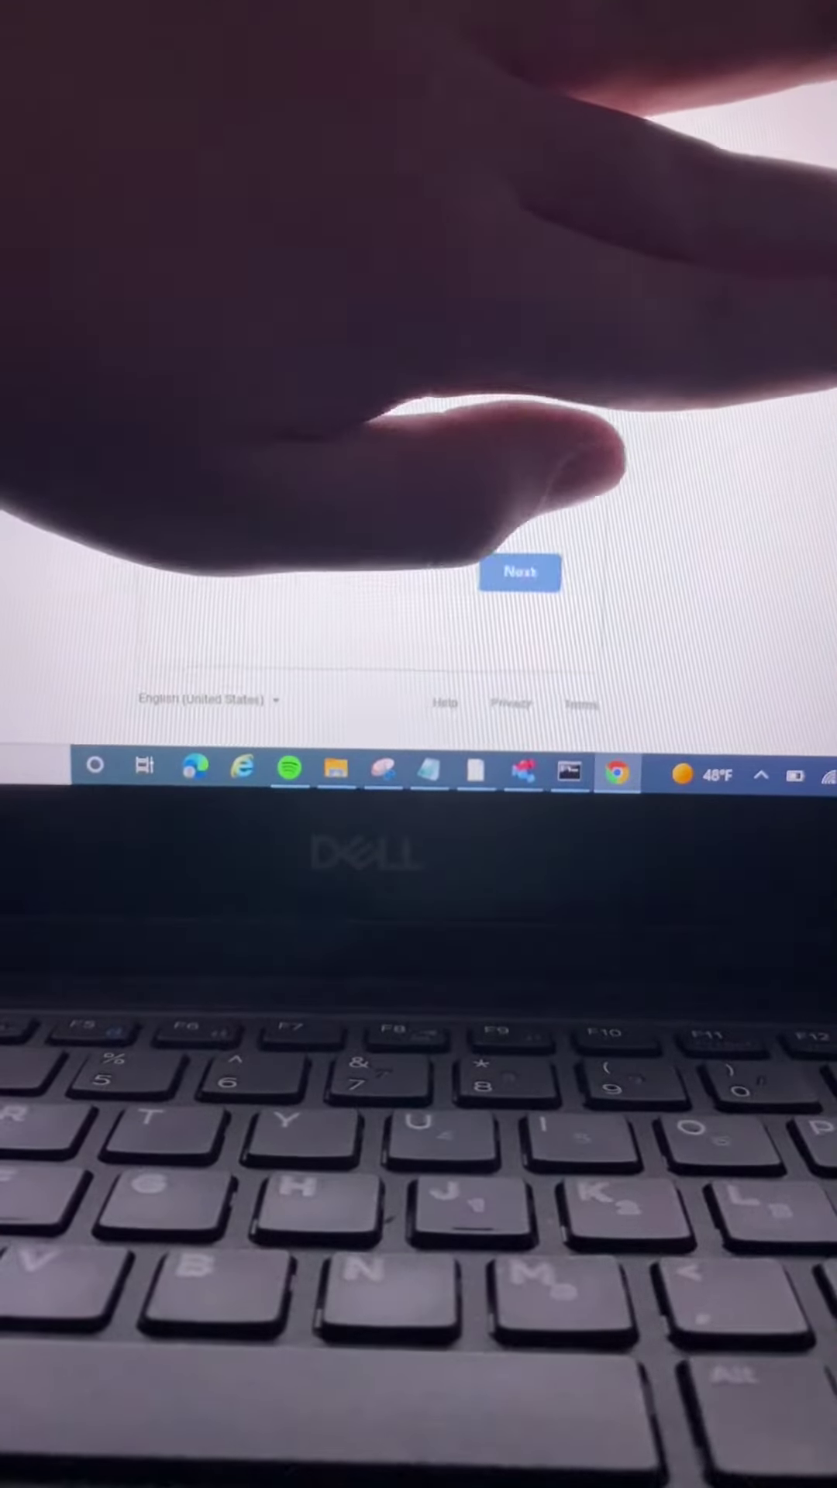